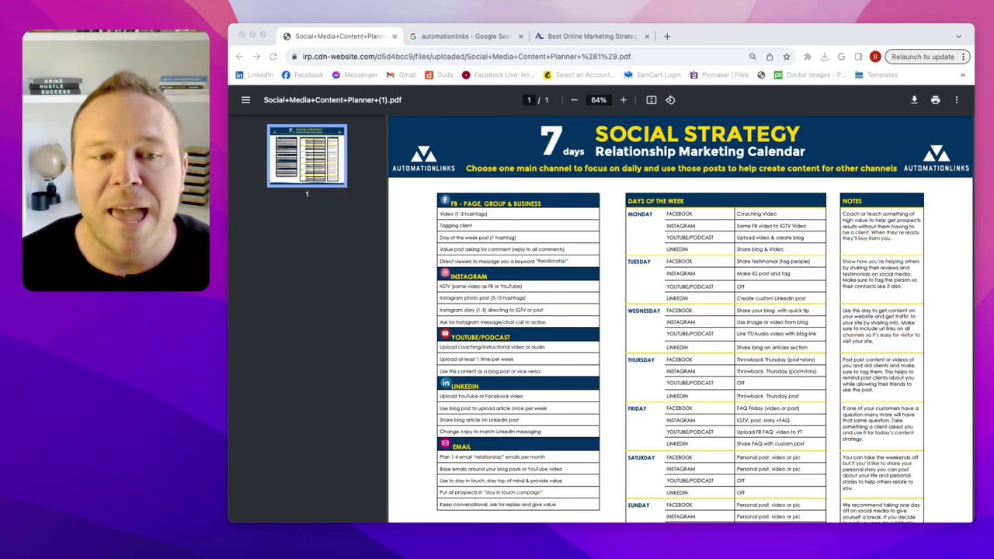
Bring up the automationlinks Google results and look over the AutomationLinks profile details.
{"action": "left_click", "coordinate": [419, 209]}
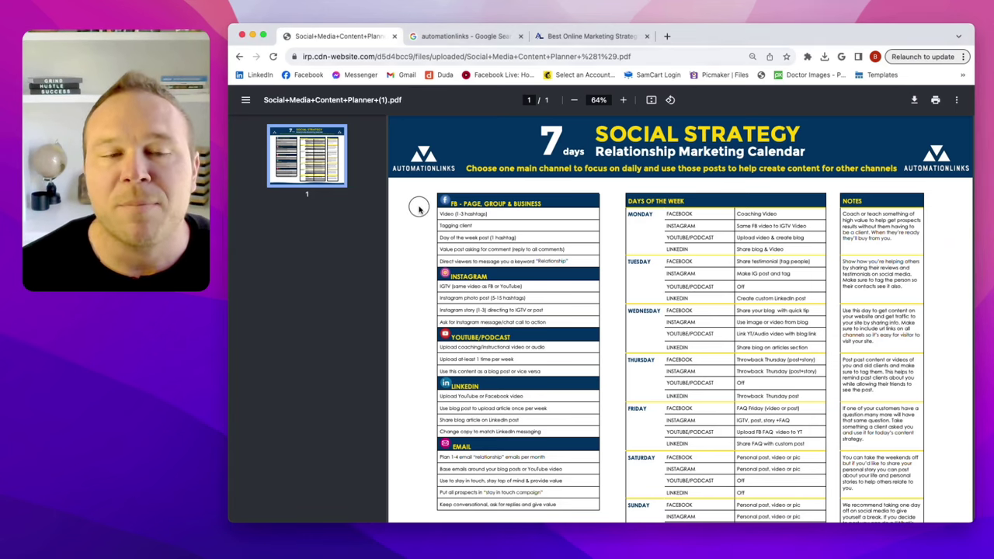
{"action": "left_click", "coordinate": [465, 36]}
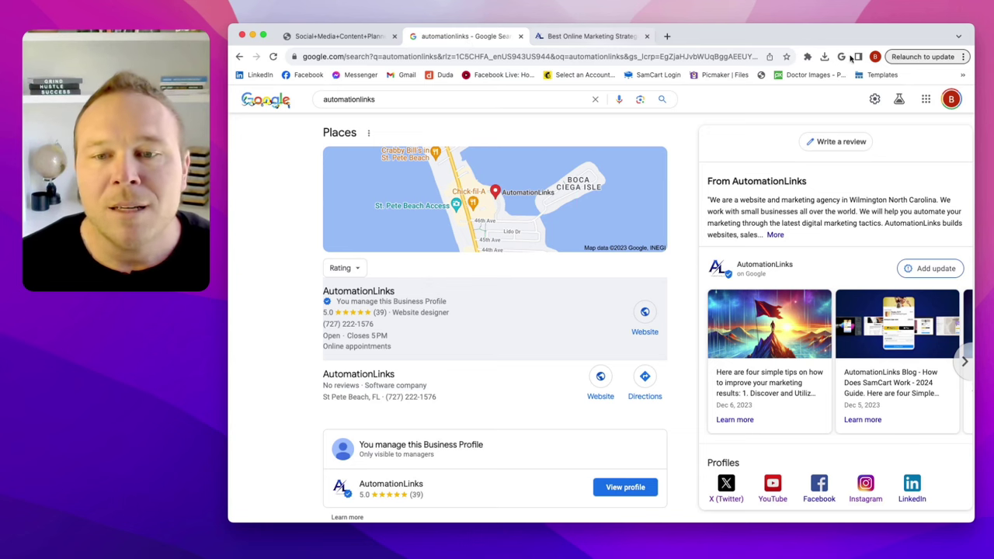
{"action": "scroll", "coordinate": [823, 233], "scroll_direction": "down", "scroll_amount": 5}
{"action": "scroll", "coordinate": [826, 234], "scroll_direction": "up", "scroll_amount": 10}
{"action": "scroll", "coordinate": [826, 233], "scroll_direction": "up", "scroll_amount": 2}
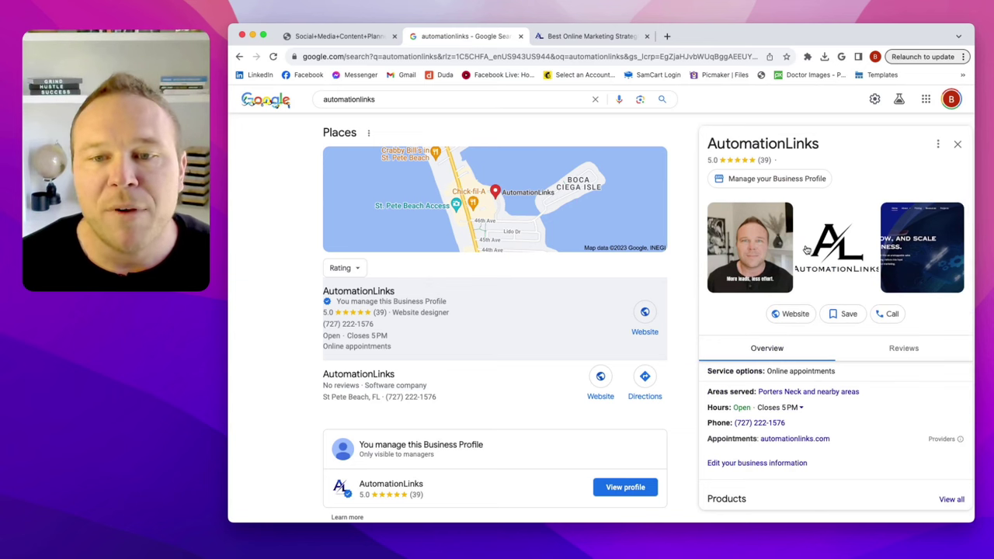
Scroll the profile panel past its reviews to the two December 2023 posts.
{"action": "scroll", "coordinate": [804, 256], "scroll_direction": "down", "scroll_amount": 4}
{"action": "scroll", "coordinate": [805, 260], "scroll_direction": "down", "scroll_amount": 1}
{"action": "scroll", "coordinate": [808, 265], "scroll_direction": "down", "scroll_amount": 3}
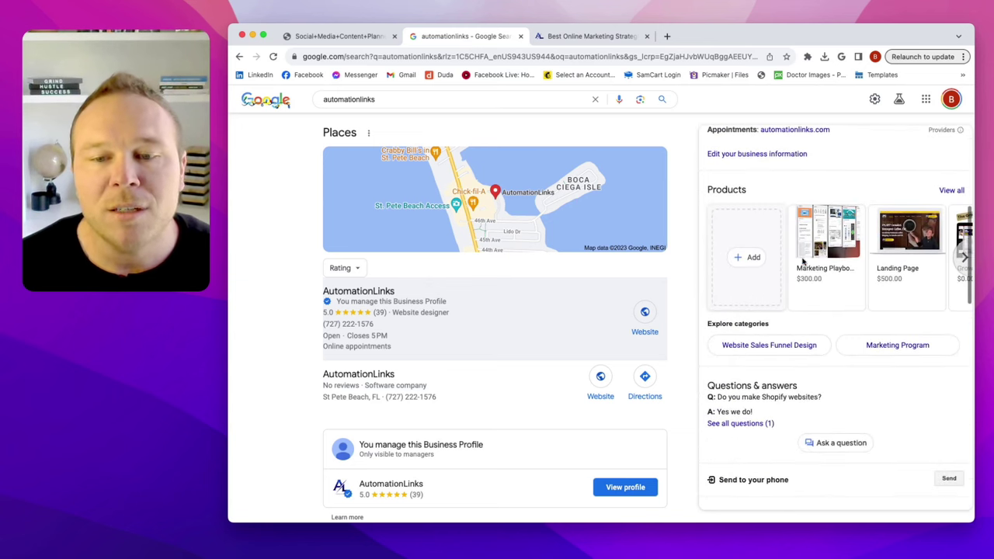
{"action": "scroll", "coordinate": [847, 268], "scroll_direction": "down", "scroll_amount": 6}
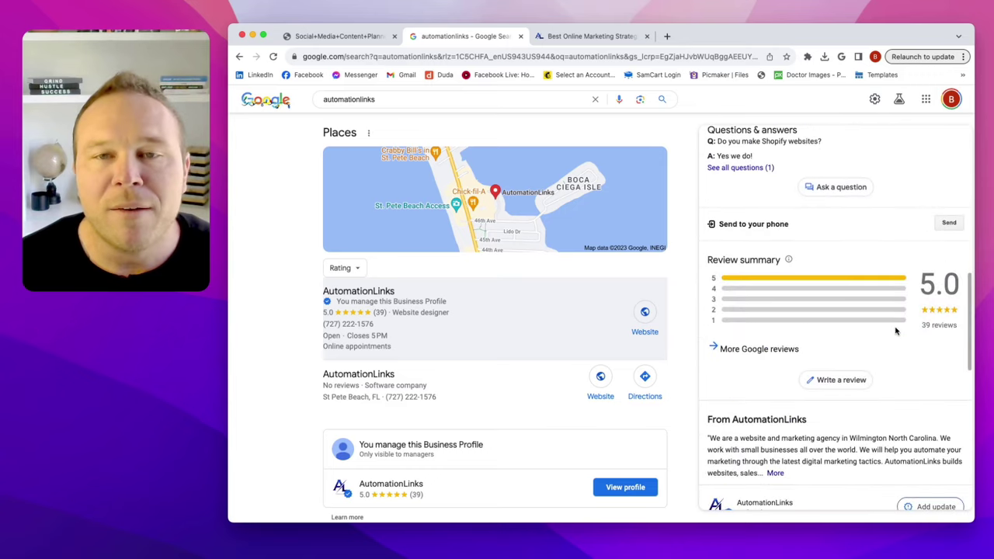
{"action": "scroll", "coordinate": [863, 339], "scroll_direction": "down", "scroll_amount": 3}
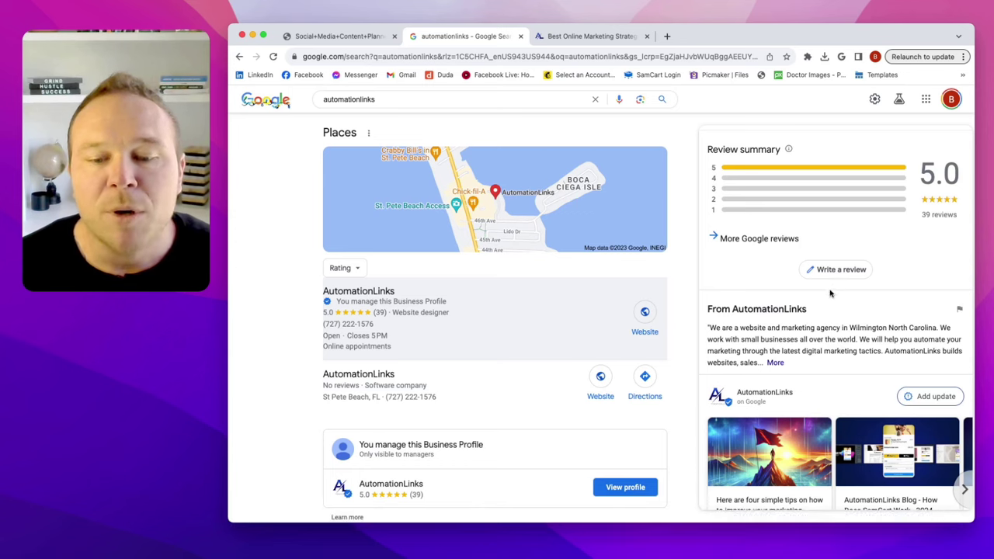
{"action": "scroll", "coordinate": [835, 281], "scroll_direction": "down", "scroll_amount": 4}
{"action": "scroll", "coordinate": [831, 290], "scroll_direction": "up", "scroll_amount": 1}
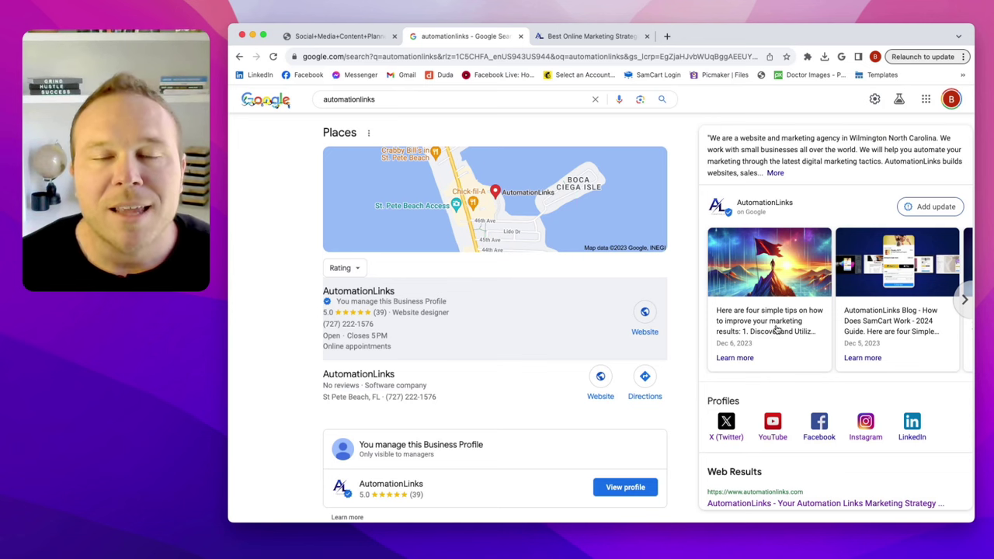
{"action": "scroll", "coordinate": [777, 331], "scroll_direction": "up", "scroll_amount": 1}
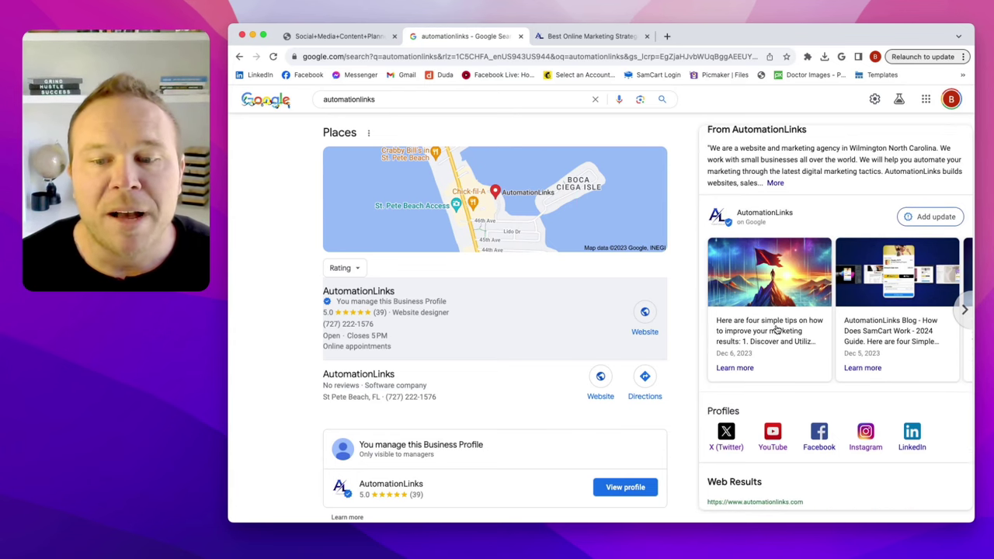
{"action": "scroll", "coordinate": [734, 317], "scroll_direction": "down", "scroll_amount": 1}
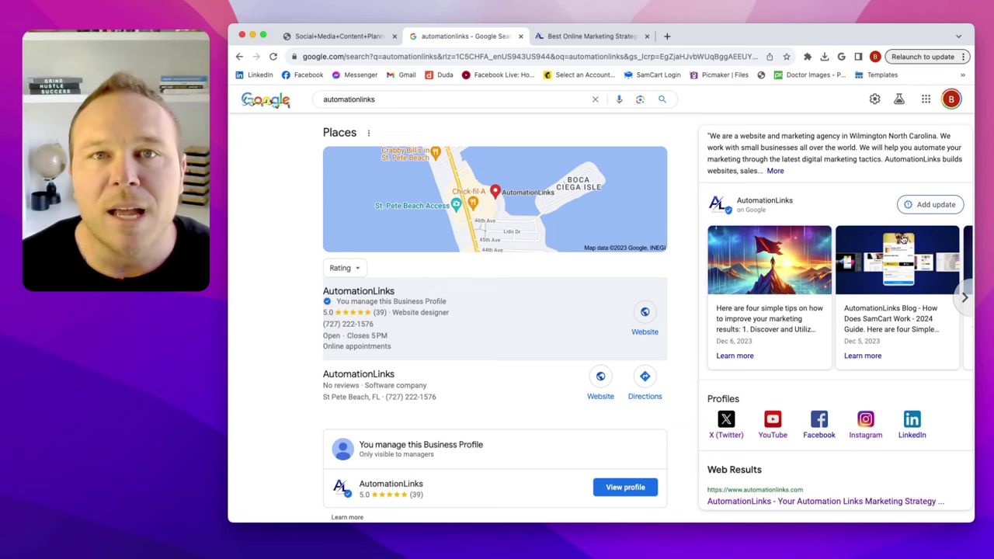
Start a new update and upload the downloaded 2024 marketing-strategy blog image as its photo.
{"action": "left_click", "coordinate": [928, 206]}
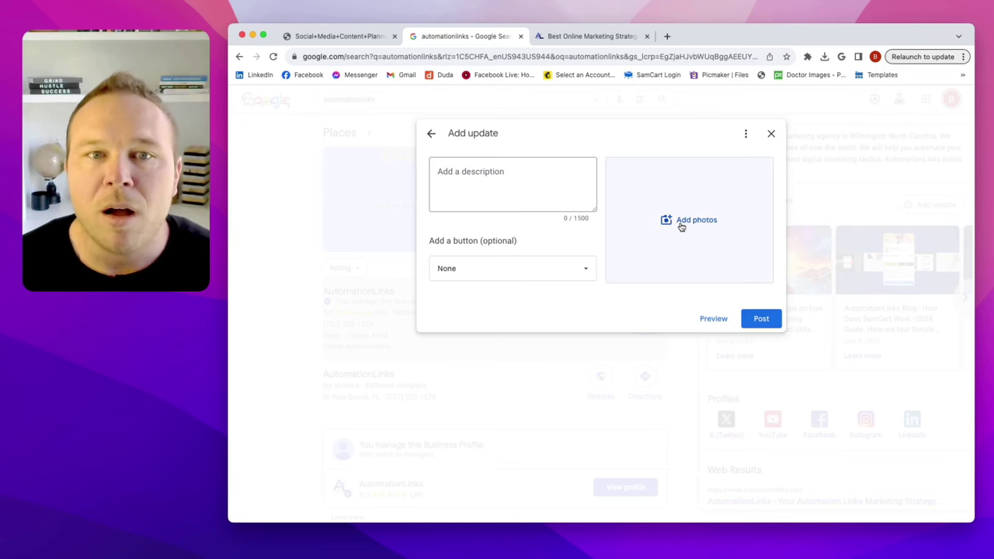
{"action": "left_click", "coordinate": [554, 38]}
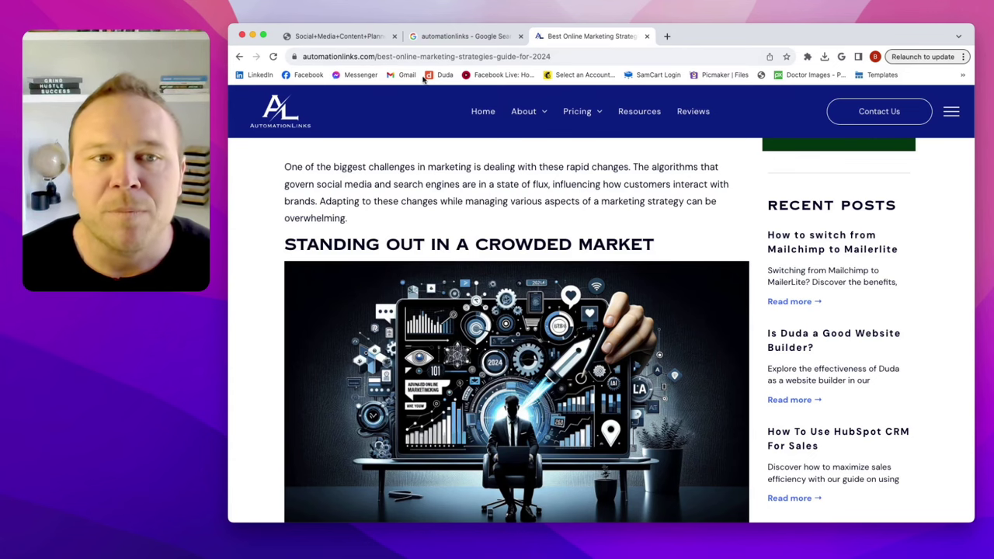
{"action": "left_click", "coordinate": [451, 36]}
{"action": "left_click", "coordinate": [693, 222]}
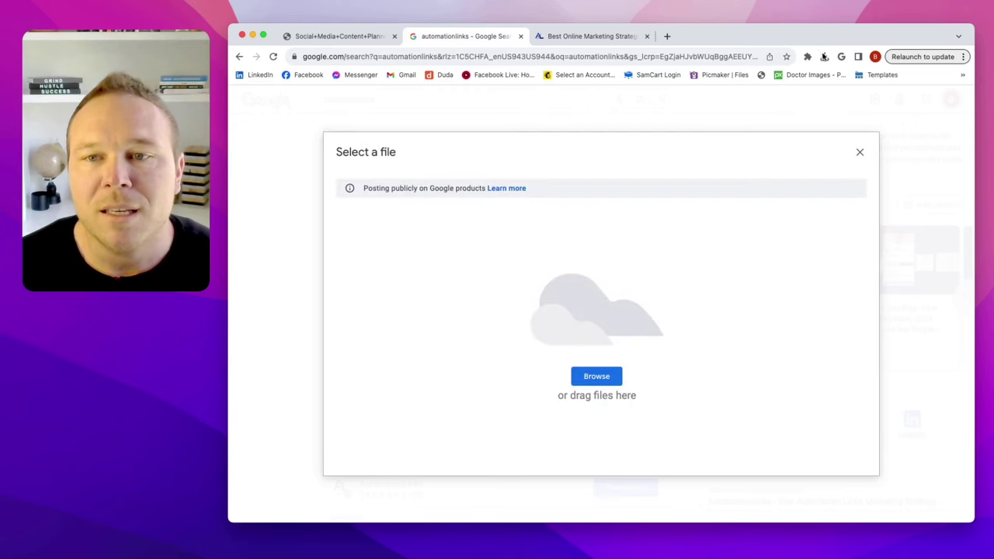
{"action": "left_click", "coordinate": [823, 57]}
{"action": "left_click_drag", "start_coordinate": [779, 99], "coordinate": [598, 297]}
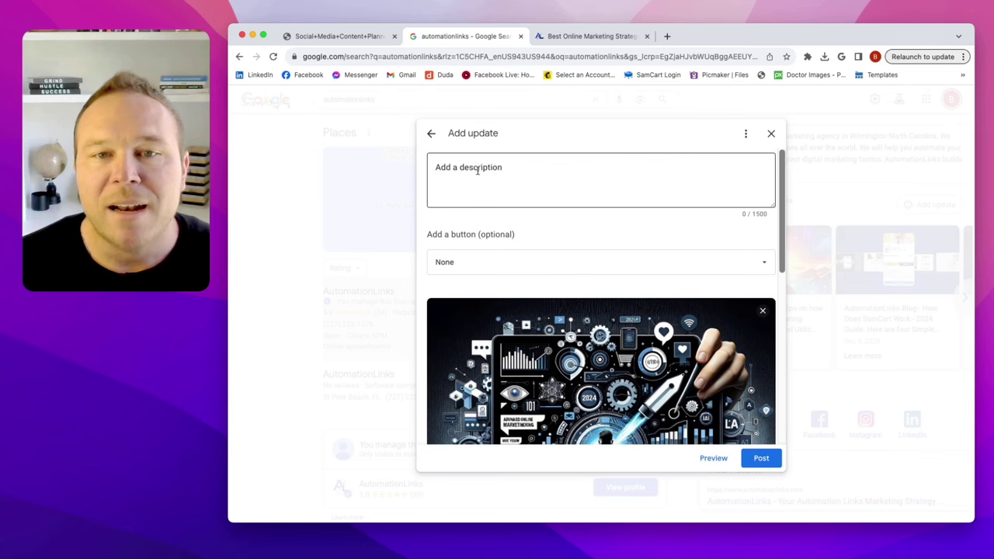
Add a Learn more button linking to the blog post's URL.
{"action": "left_click", "coordinate": [476, 272]}
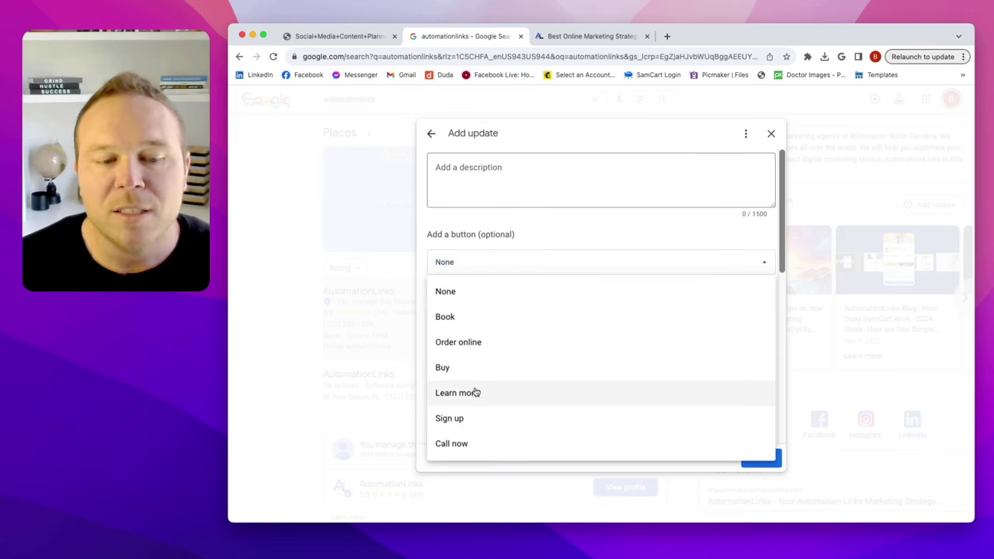
{"action": "left_click", "coordinate": [472, 393]}
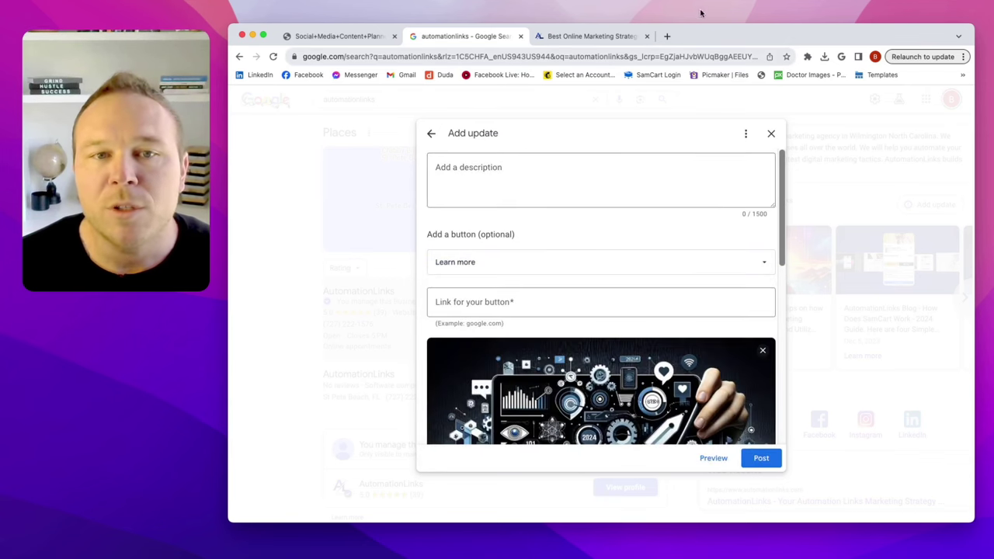
{"action": "left_click", "coordinate": [568, 37]}
{"action": "left_click", "coordinate": [561, 58]}
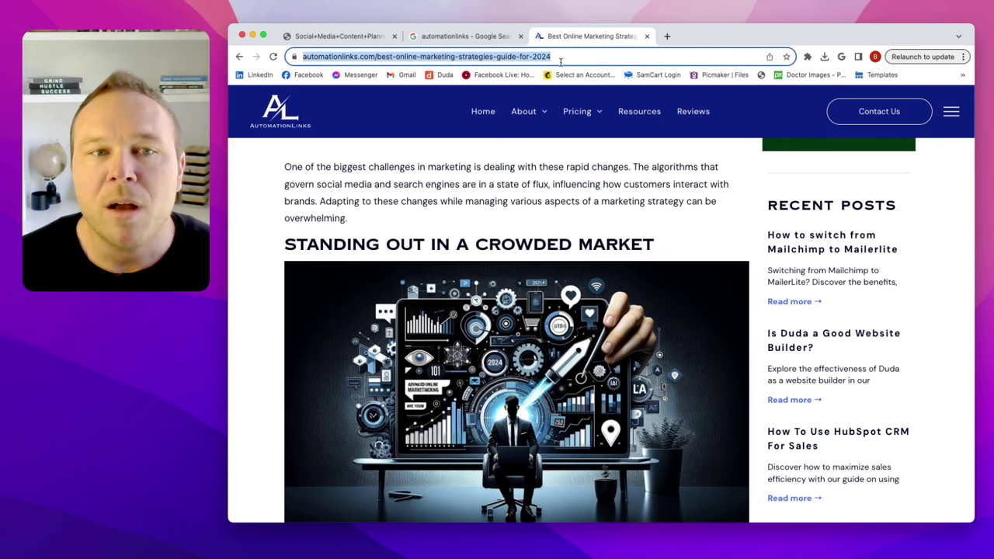
{"action": "key", "text": "ctrl+c"}
{"action": "left_click", "coordinate": [462, 36]}
{"action": "left_click", "coordinate": [490, 302]}
{"action": "key", "text": "ctrl+v"}
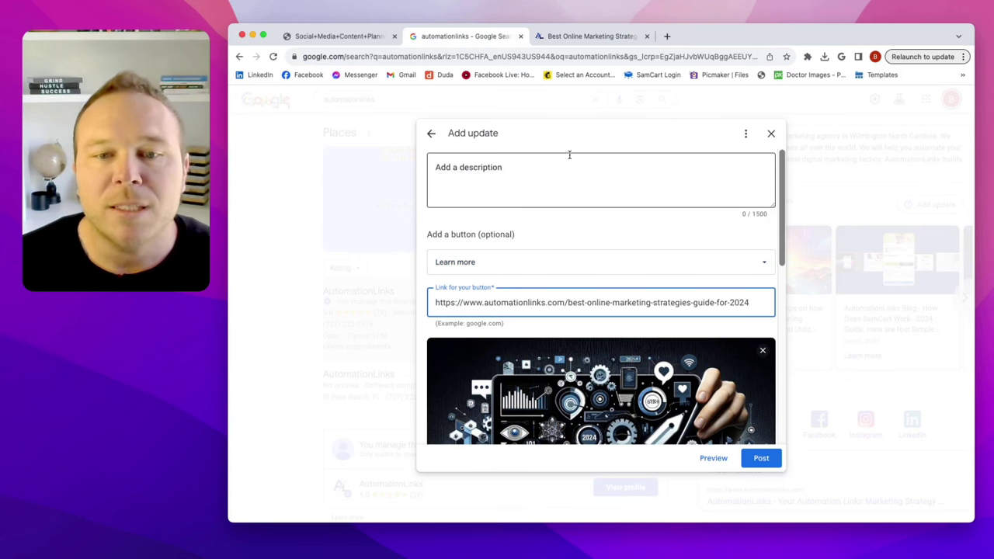
Select the blog post's heading and four-question summary text.
{"action": "left_click", "coordinate": [578, 36]}
{"action": "scroll", "coordinate": [511, 253], "scroll_direction": "up", "scroll_amount": 10}
{"action": "scroll", "coordinate": [511, 253], "scroll_direction": "up", "scroll_amount": 10}
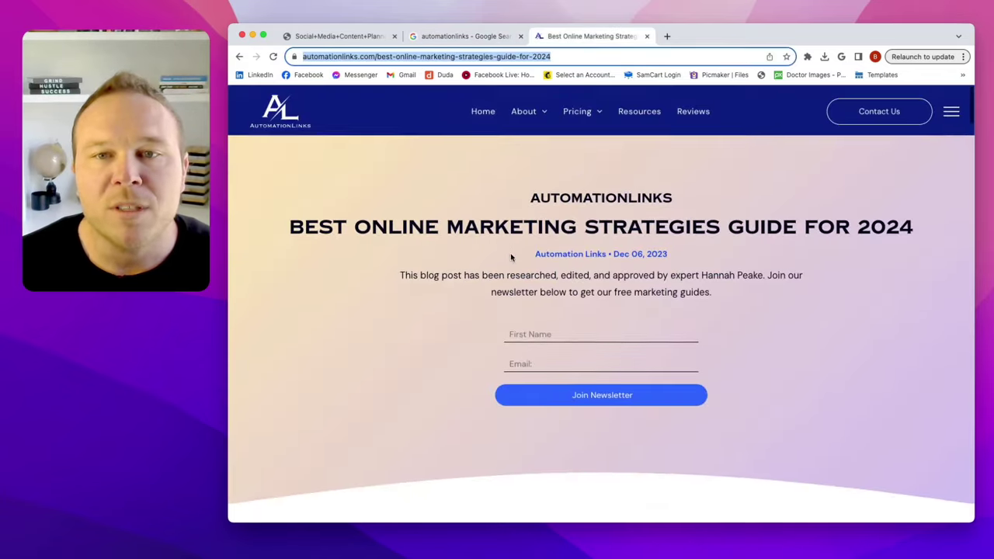
{"action": "scroll", "coordinate": [505, 254], "scroll_direction": "down", "scroll_amount": 10}
{"action": "left_click_drag", "start_coordinate": [284, 158], "coordinate": [399, 449]}
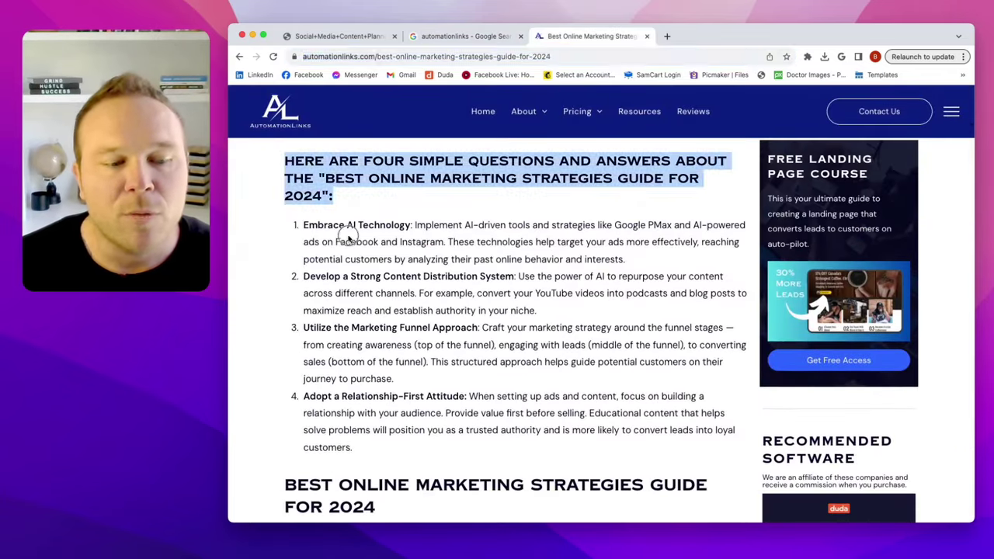
Paste the blog's four-question summary into the update's description.
{"action": "left_click", "coordinate": [462, 36]}
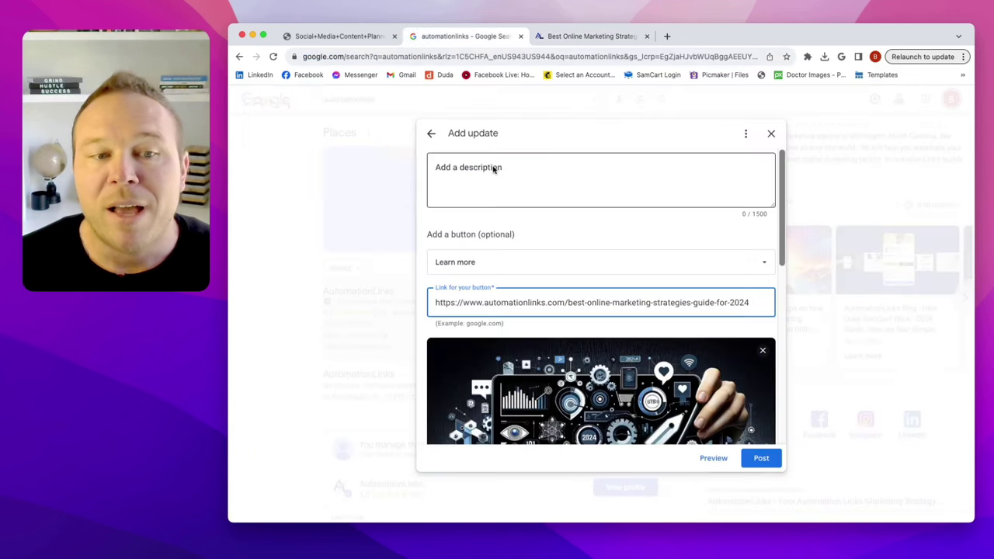
{"action": "left_click", "coordinate": [492, 168]}
{"action": "key", "text": "super+v"}
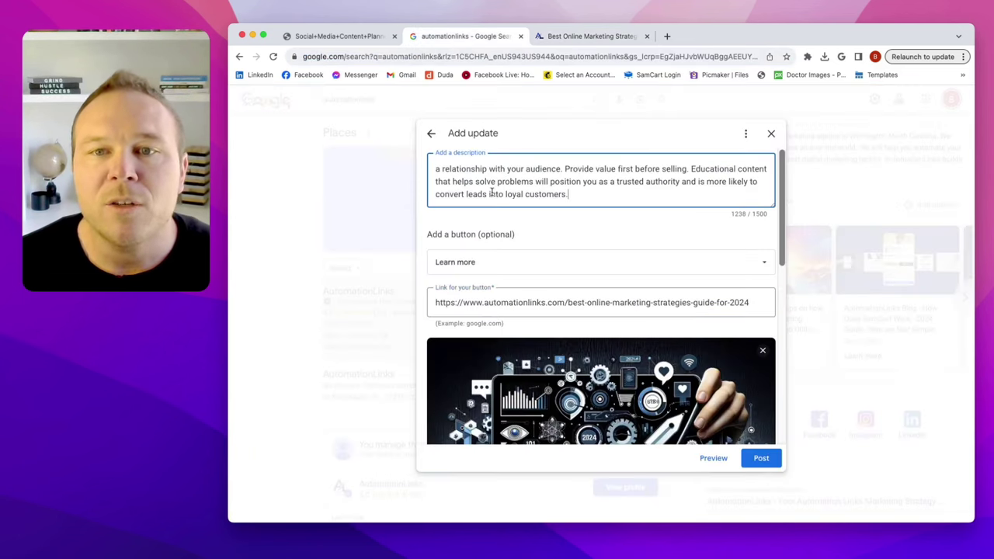
{"action": "scroll", "coordinate": [491, 194], "scroll_direction": "up", "scroll_amount": 5}
{"action": "scroll", "coordinate": [492, 195], "scroll_direction": "up", "scroll_amount": 5}
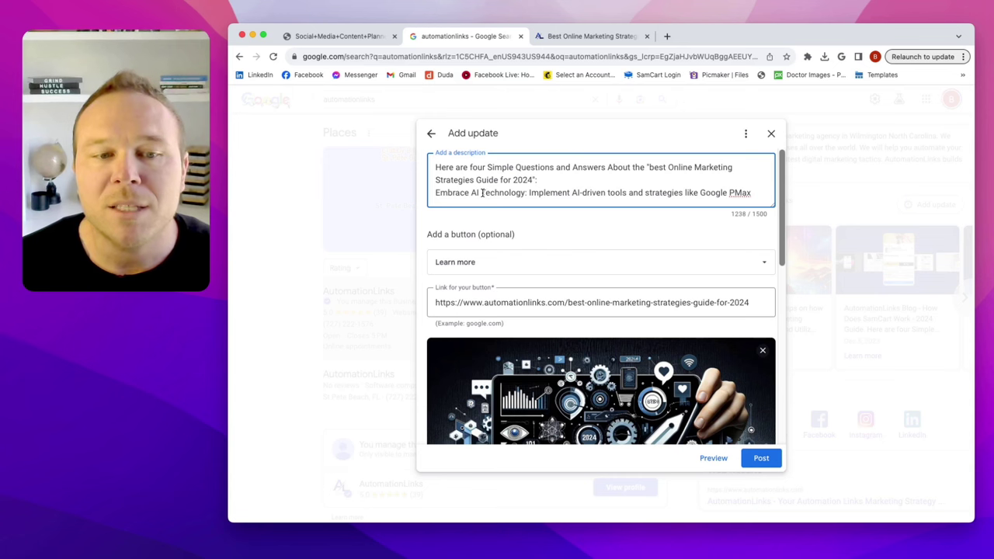
Scroll through the filled-in update to review it before posting.
{"action": "scroll", "coordinate": [483, 192], "scroll_direction": "down", "scroll_amount": 5}
{"action": "scroll", "coordinate": [482, 192], "scroll_direction": "down", "scroll_amount": 5}
{"action": "scroll", "coordinate": [482, 192], "scroll_direction": "down", "scroll_amount": 3}
{"action": "scroll", "coordinate": [482, 192], "scroll_direction": "down", "scroll_amount": 5}
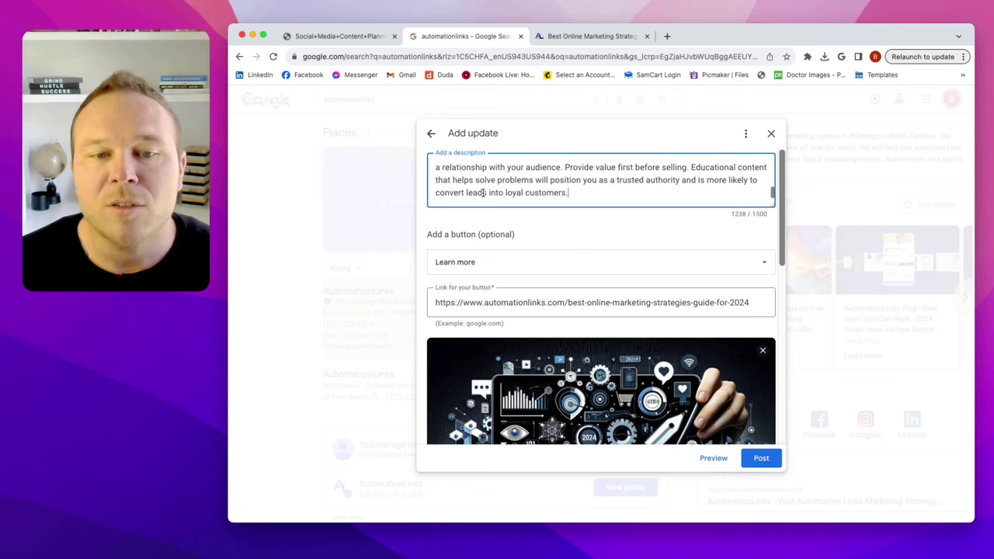
{"action": "scroll", "coordinate": [483, 193], "scroll_direction": "down", "scroll_amount": 3}
{"action": "scroll", "coordinate": [482, 194], "scroll_direction": "up", "scroll_amount": 3}
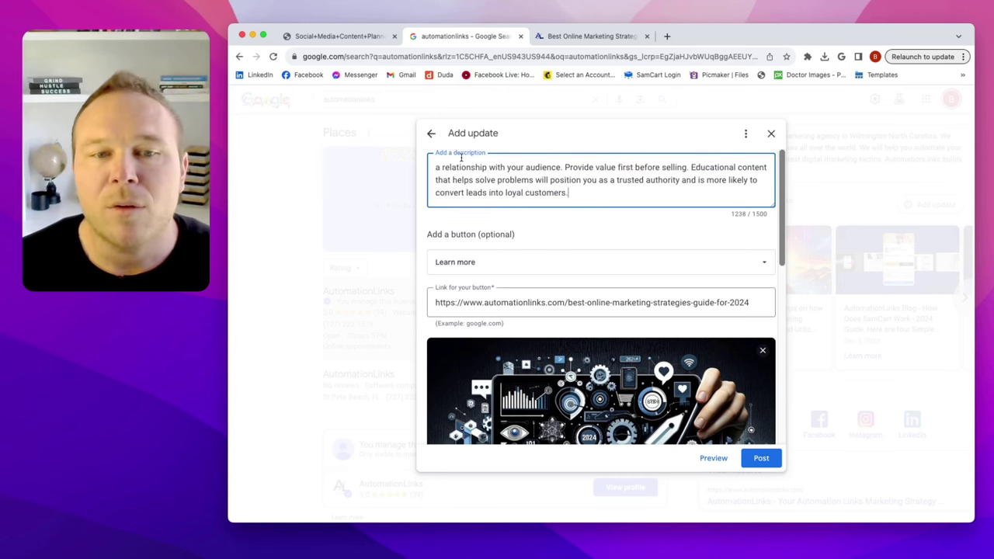
{"action": "scroll", "coordinate": [597, 236], "scroll_direction": "down", "scroll_amount": 1}
{"action": "scroll", "coordinate": [597, 235], "scroll_direction": "down", "scroll_amount": 2}
{"action": "scroll", "coordinate": [599, 237], "scroll_direction": "down", "scroll_amount": 5}
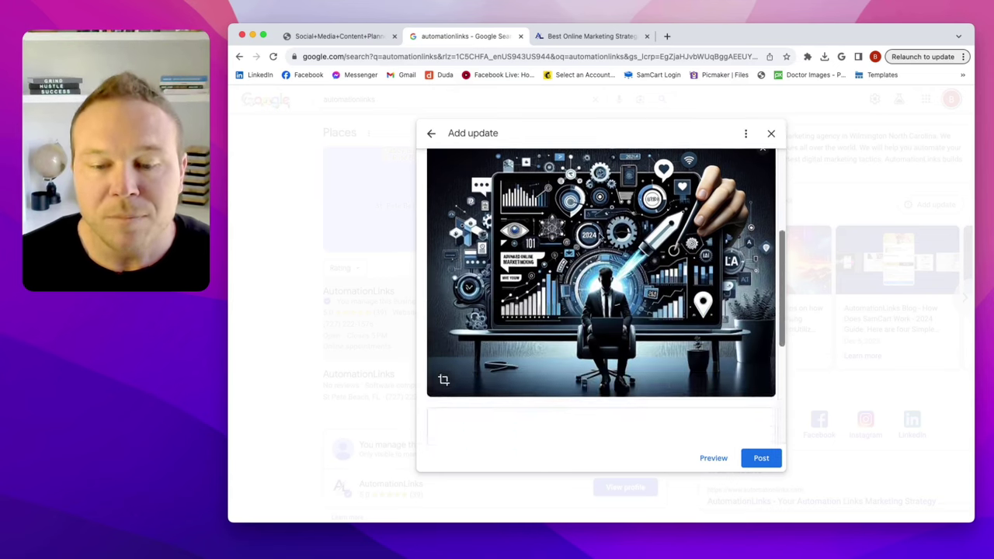
{"action": "scroll", "coordinate": [600, 237], "scroll_direction": "down", "scroll_amount": 5}
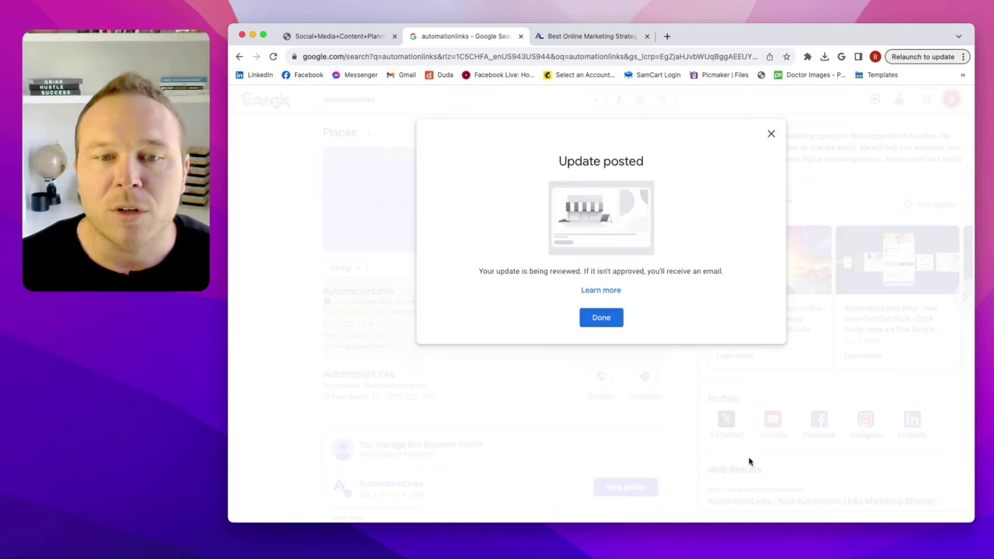
Confirm the update is listed as pending and follow its Learn more link to the blog guide.
{"action": "left_click", "coordinate": [601, 317]}
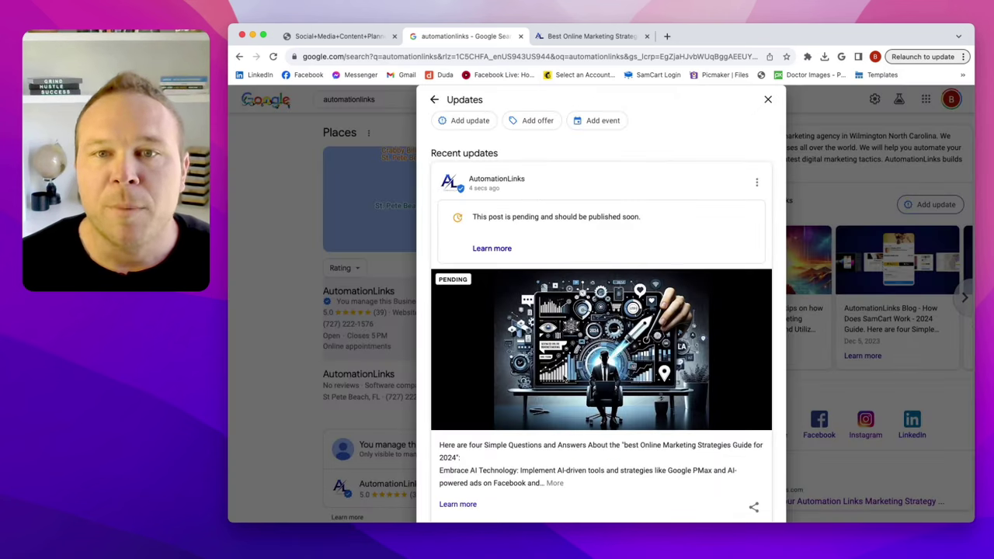
{"action": "scroll", "coordinate": [565, 422], "scroll_direction": "down", "scroll_amount": 3}
{"action": "left_click", "coordinate": [457, 404]}
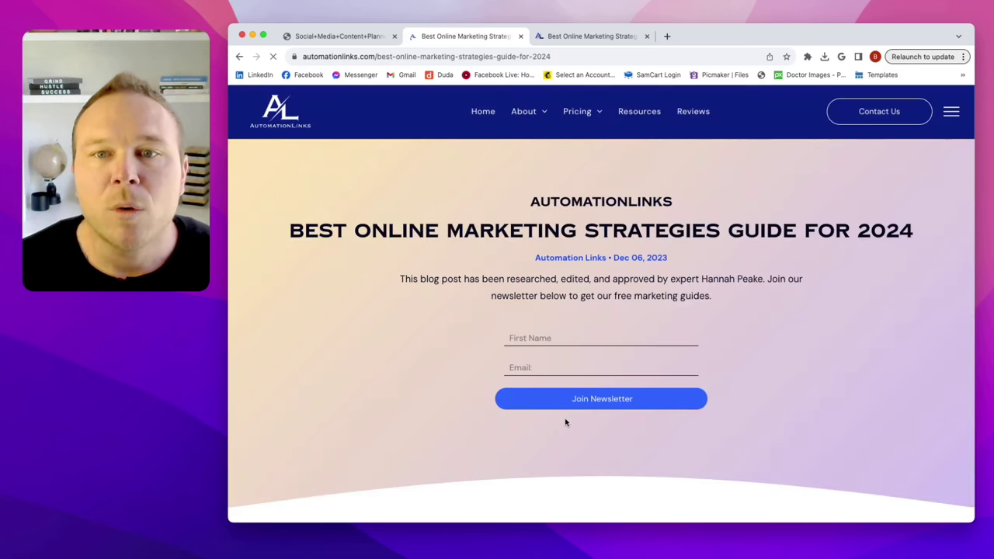